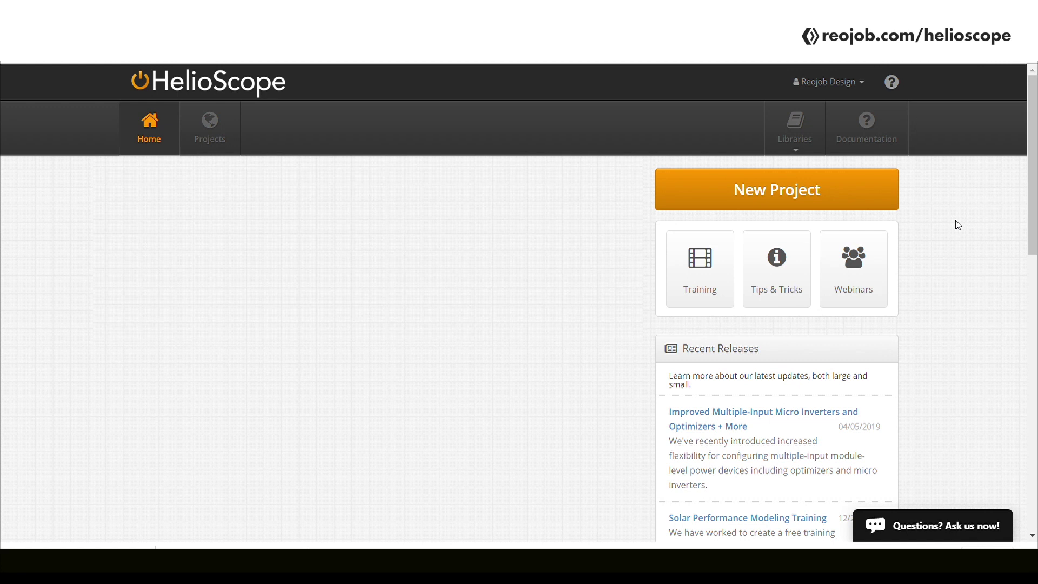
# - Start a new project named 'Sample Airport' at Manchester International Airport
pyautogui.click(845, 189)
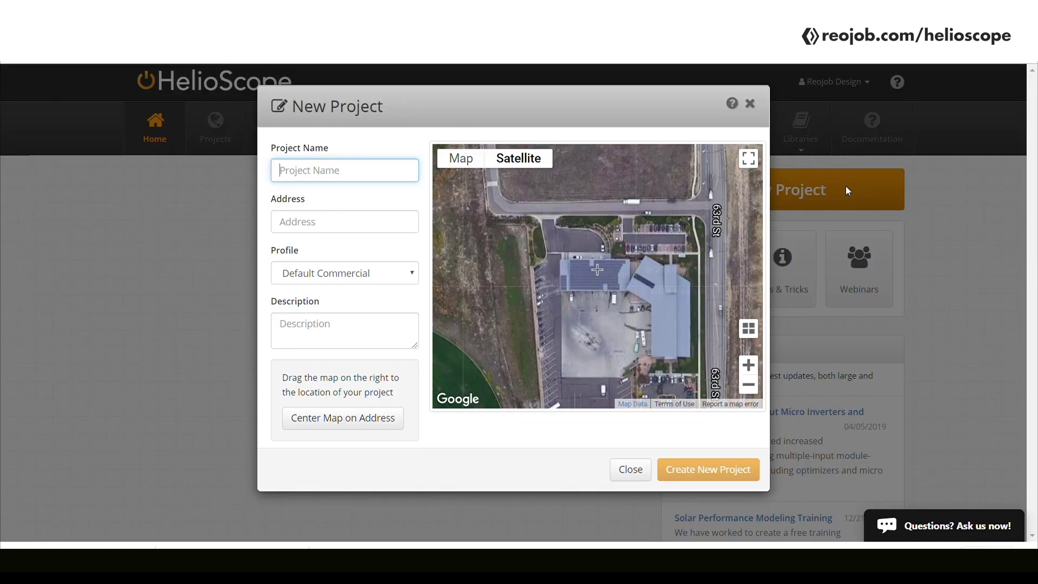
pyautogui.write('Sample Airport')
pyautogui.press('Tab')
pyautogui.write('Manc')
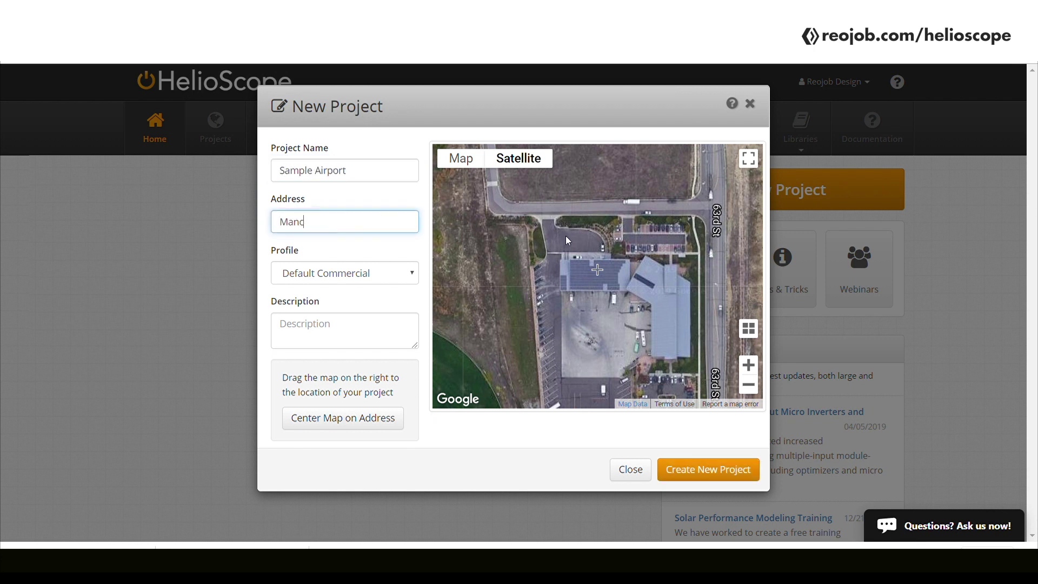
pyautogui.write('hester International Airport')
pyautogui.click(318, 417)
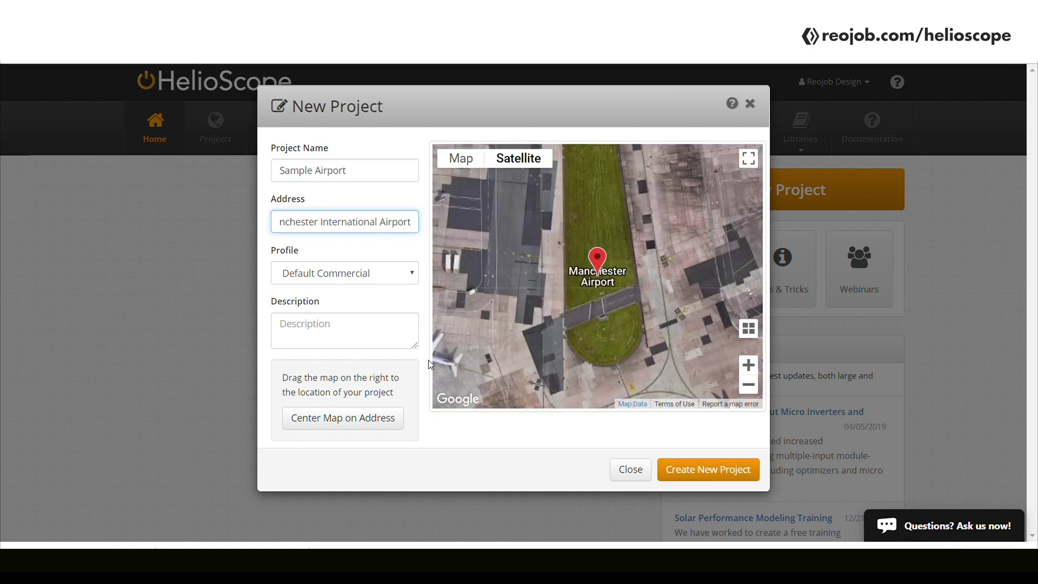
# - Centre the map on the terminal, create the project and add Design 1
pyautogui.moveTo(638, 210)
pyautogui.mouseDown()
pyautogui.moveTo(520, 294)
pyautogui.moveTo(564, 259)
pyautogui.mouseUp()
pyautogui.moveTo(631, 184)
pyautogui.mouseDown()
pyautogui.moveTo(600, 243)
pyautogui.moveTo(465, 319)
pyautogui.mouseUp()
pyautogui.moveTo(664, 205)
pyautogui.mouseDown()
pyautogui.moveTo(529, 303)
pyautogui.moveTo(535, 291)
pyautogui.moveTo(486, 380)
pyautogui.mouseUp()
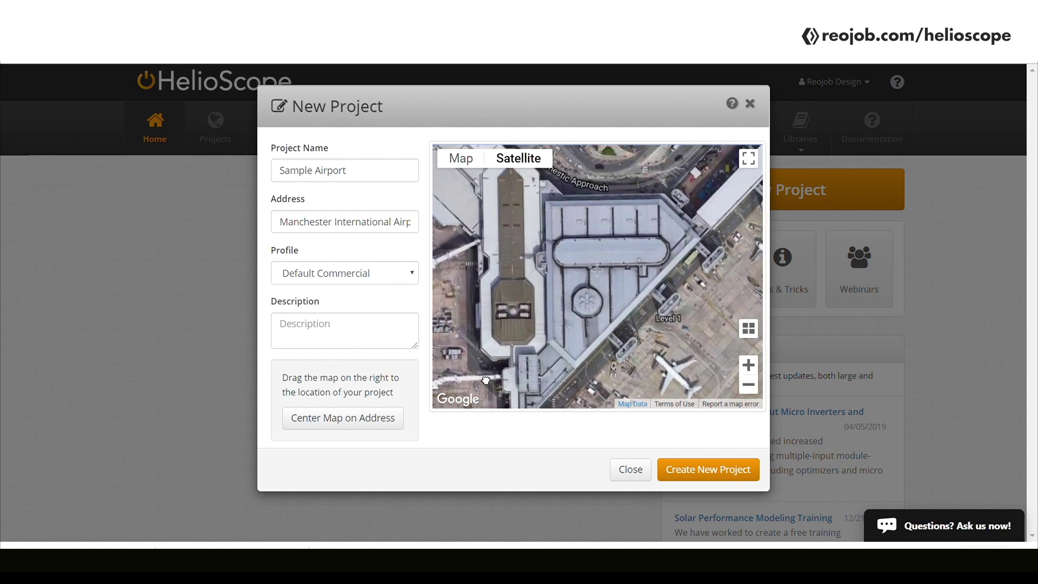
pyautogui.click(704, 479)
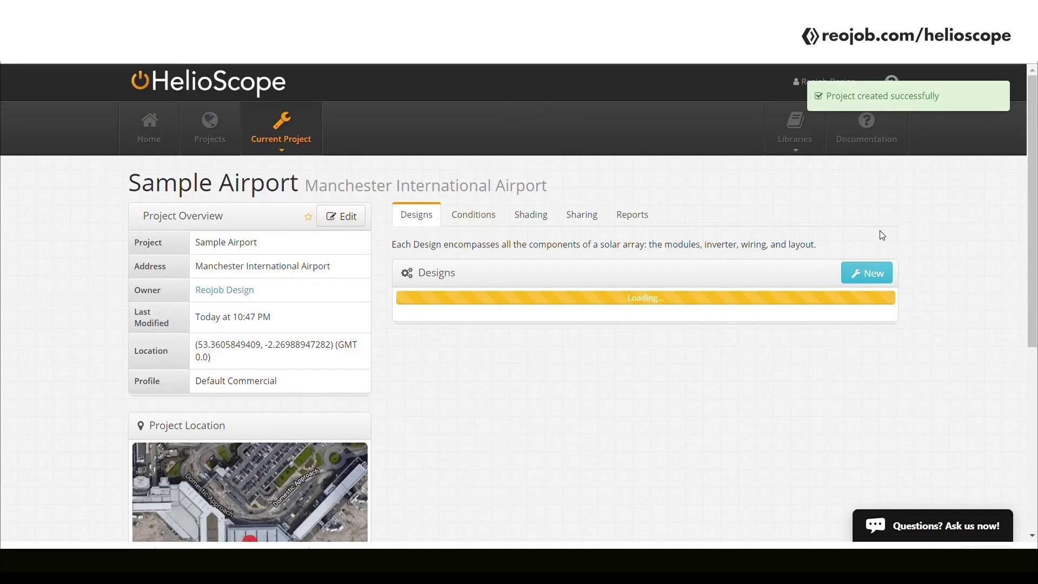
pyautogui.click(880, 272)
pyautogui.click(653, 231)
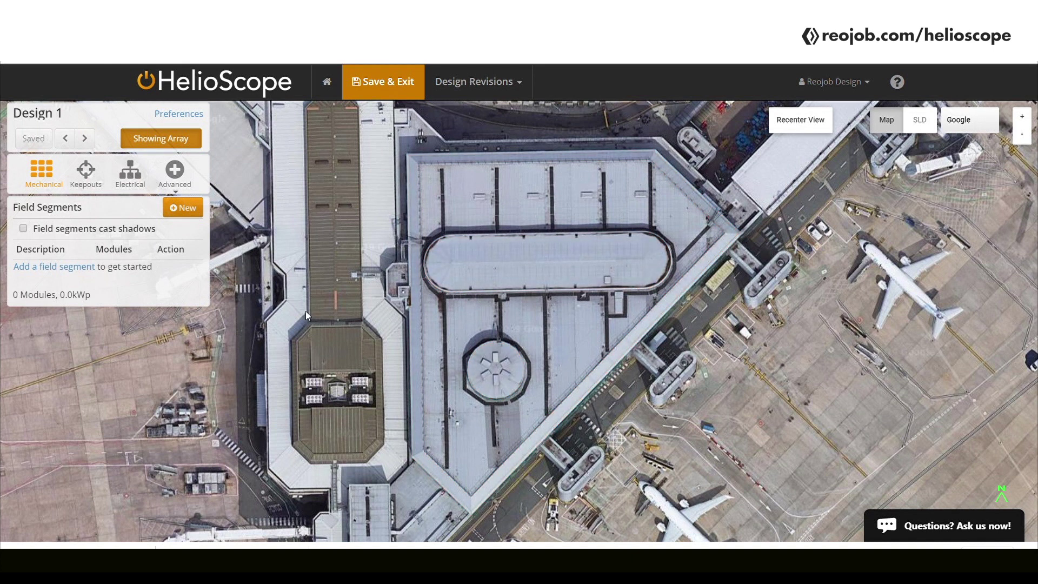
# - Outline a new five-corner field segment on the terminal roof
pyautogui.click(185, 209)
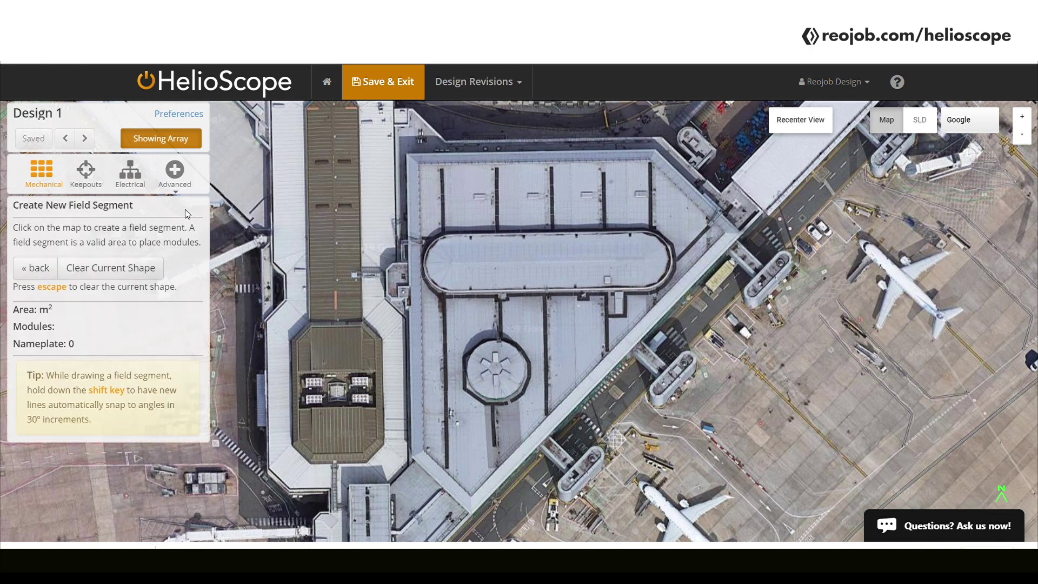
pyautogui.scroll(2, 427, 170)
pyautogui.click(401, 166)
pyautogui.click(786, 161)
pyautogui.click(909, 279)
pyautogui.scroll(-2, 772, 445)
pyautogui.click(617, 427)
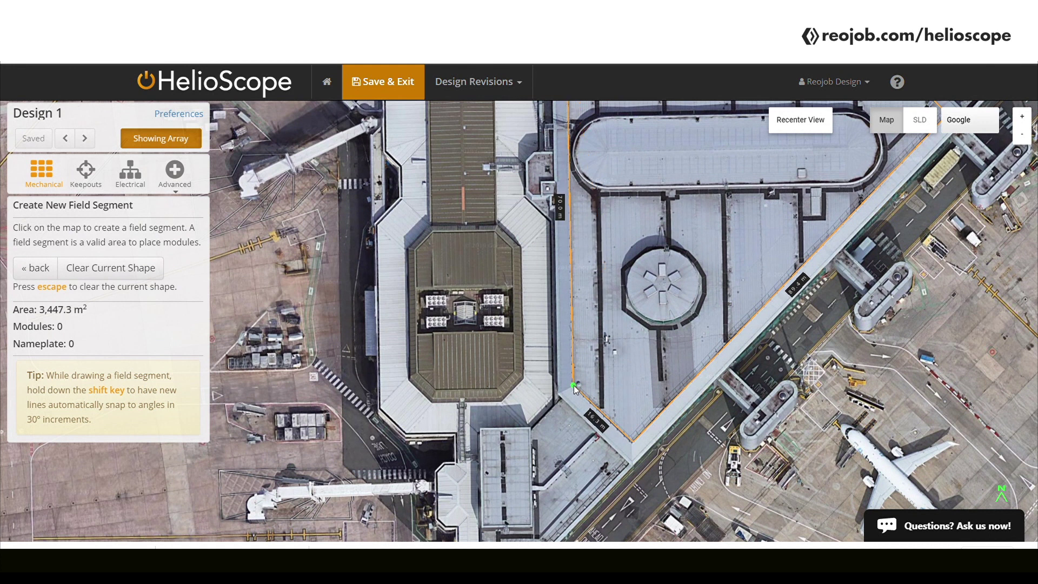
pyautogui.click(573, 387)
pyautogui.click(573, 127)
# - Choose the JA Solar JAM60S10-325/PR module for the segment
pyautogui.click(168, 316)
pyautogui.write('JA 325')
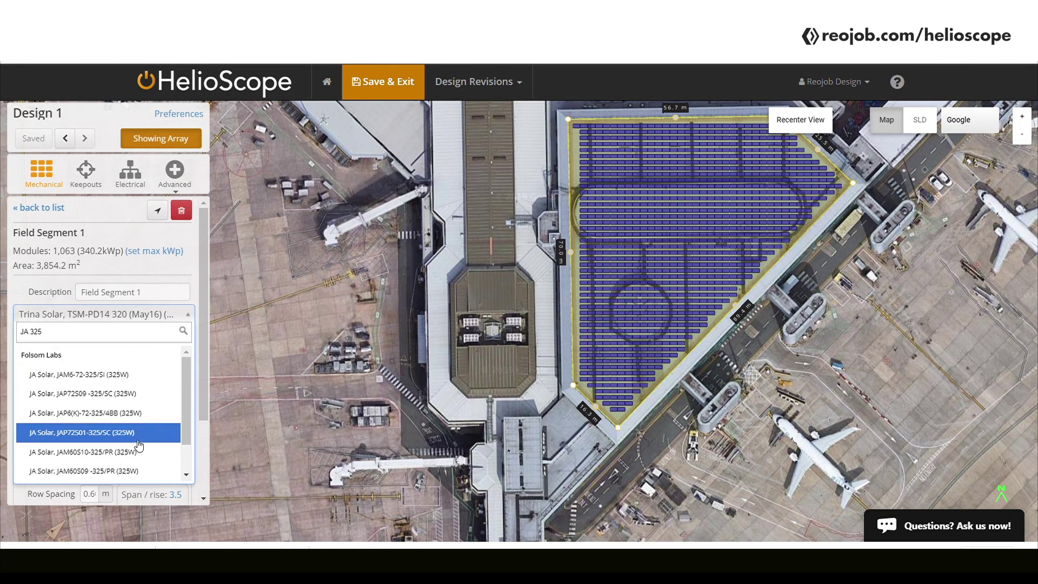
pyautogui.click(108, 432)
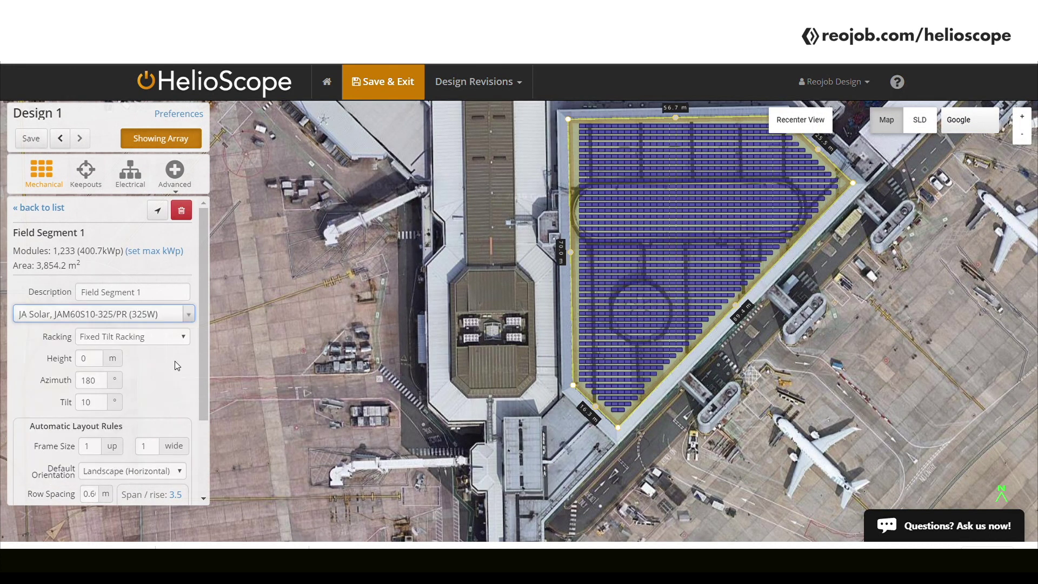
# - Set module height 10 m, portrait orientation and 0.9 m row spacing, then hide the array
pyautogui.doubleClick(85, 358)
pyautogui.write('10')
pyautogui.click(110, 385)
pyautogui.click(112, 407)
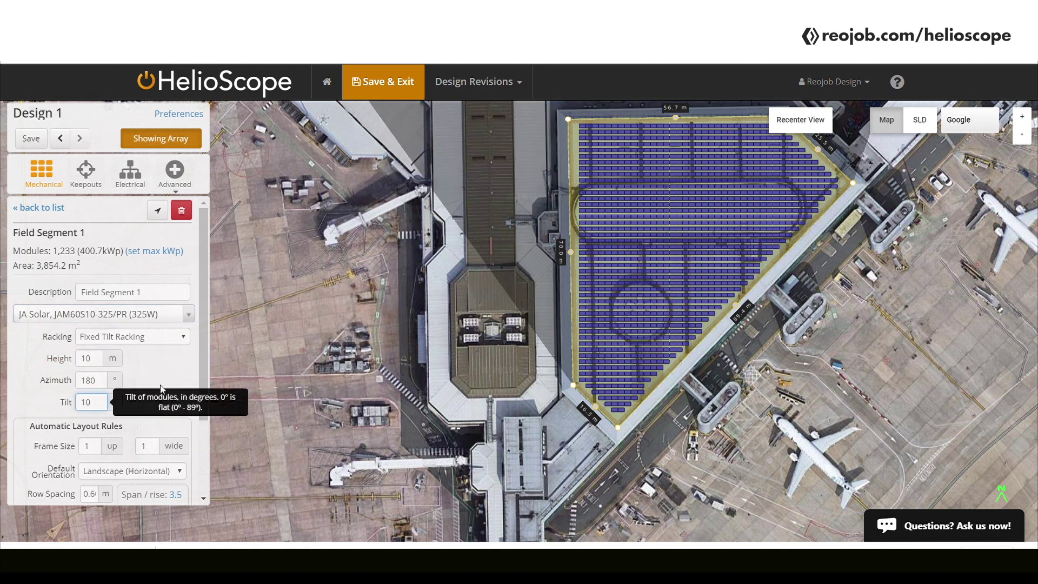
pyautogui.moveTo(200, 375); pyautogui.dragTo(199, 415)
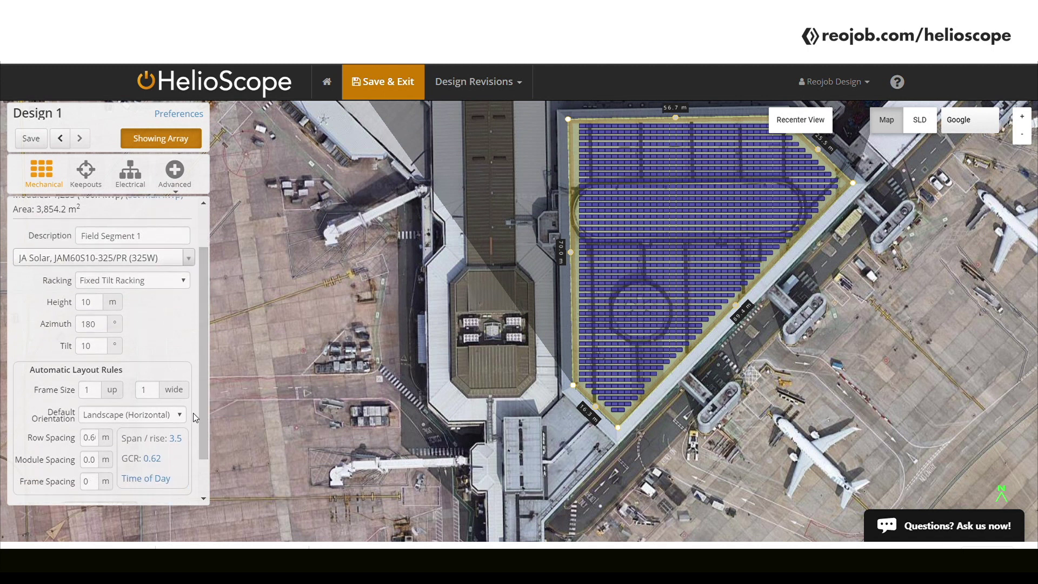
pyautogui.click(150, 443)
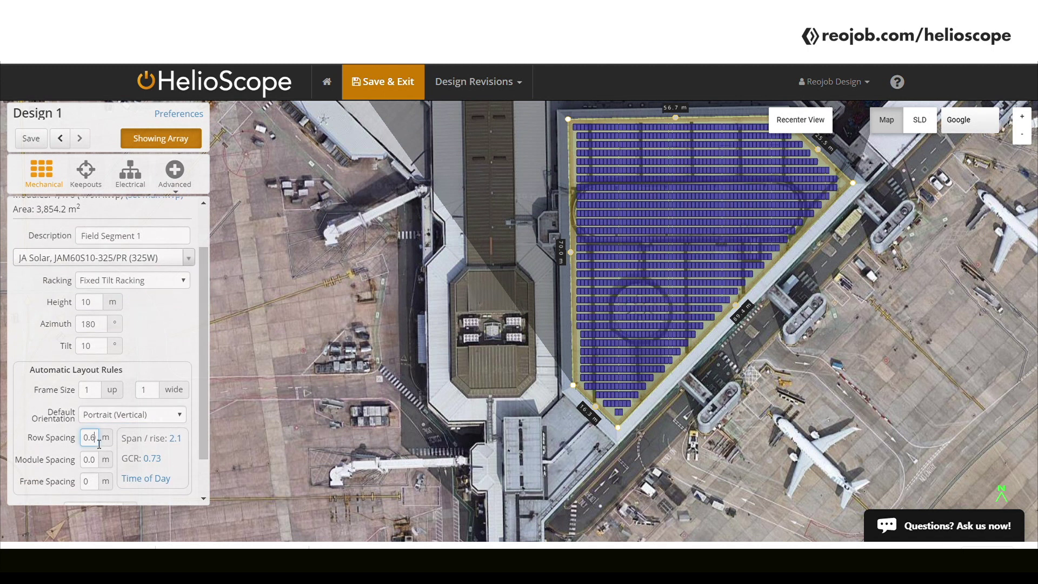
pyautogui.press('Tab')
pyautogui.write('0.9')
pyautogui.moveTo(200, 357); pyautogui.dragTo(200, 405)
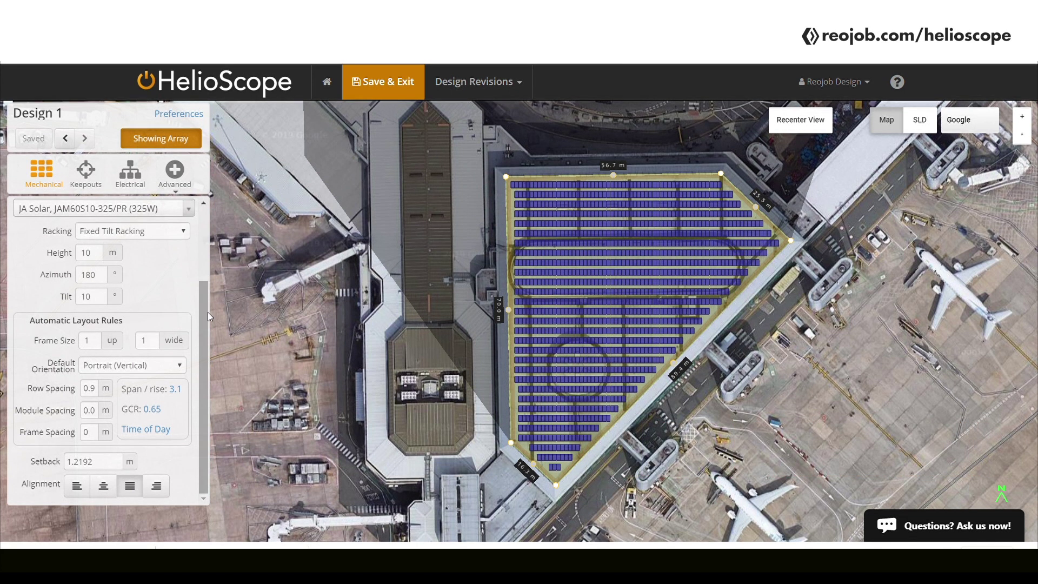
pyautogui.scroll(2, 208, 312)
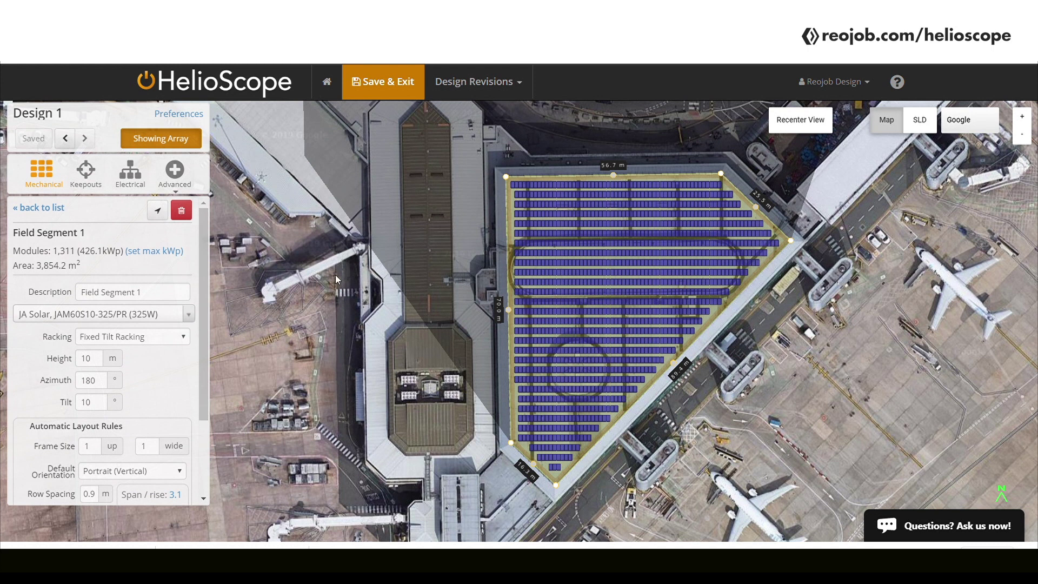
pyautogui.click(165, 143)
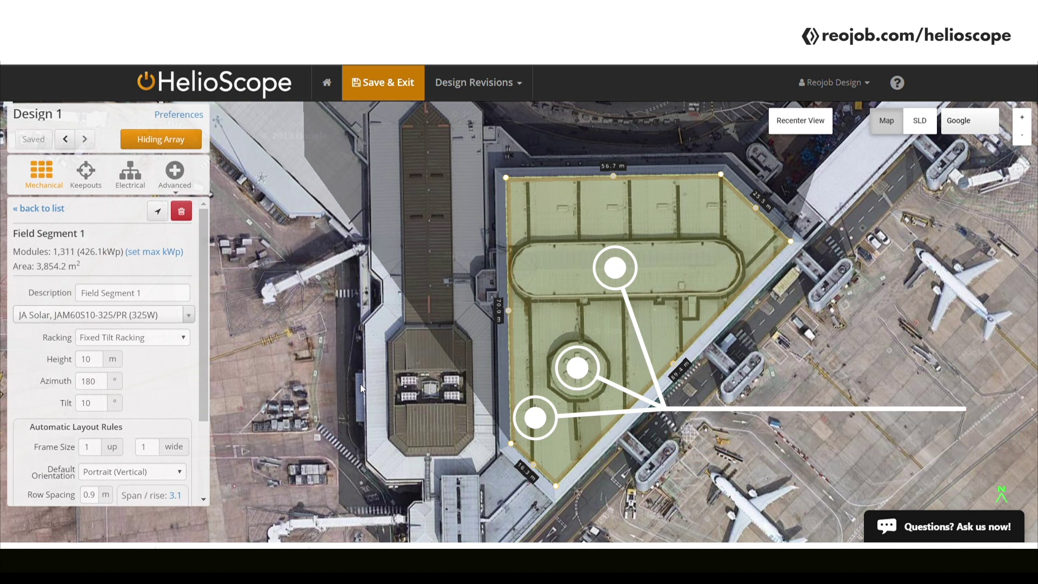
# - Trace a keepout around the circular roof structure and set its height to 2 m
pyautogui.click(85, 172)
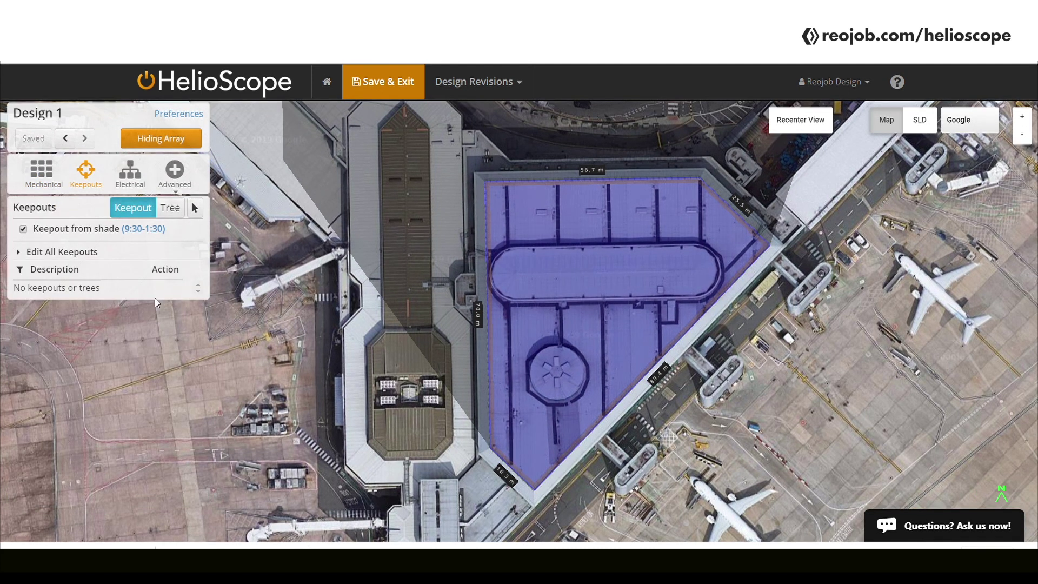
pyautogui.scroll(2, 501, 329)
pyautogui.click(502, 330)
pyautogui.click(540, 294)
pyautogui.click(574, 292)
pyautogui.click(611, 306)
pyautogui.click(633, 340)
pyautogui.click(634, 384)
pyautogui.click(611, 417)
pyautogui.click(575, 430)
pyautogui.click(512, 410)
pyautogui.click(495, 384)
pyautogui.click(495, 351)
pyautogui.click(502, 330)
pyautogui.write('2')
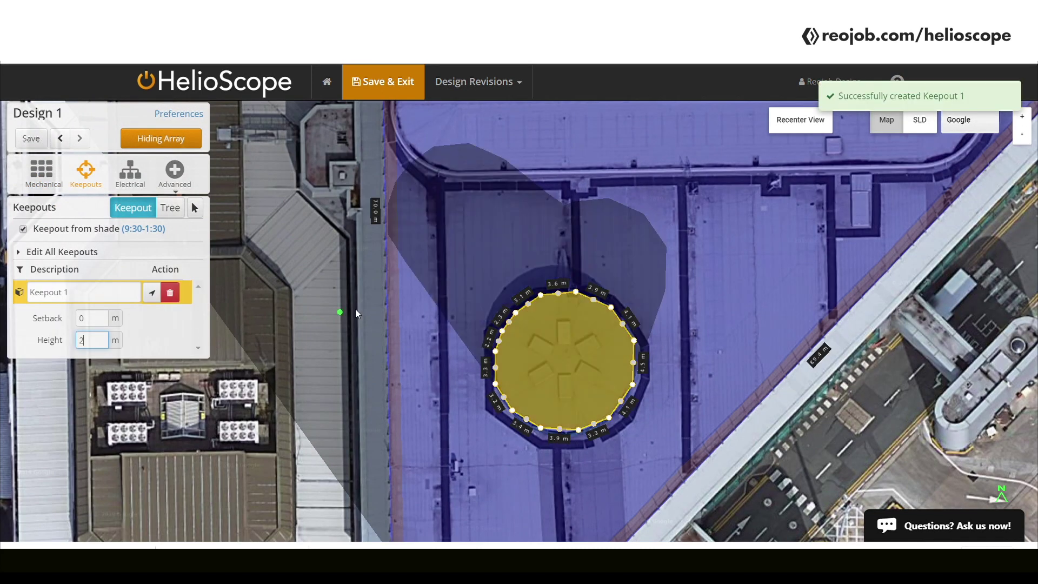
# - Trace a keepout around the rounded oblong roof structure
pyautogui.scroll(-1, 521, 295)
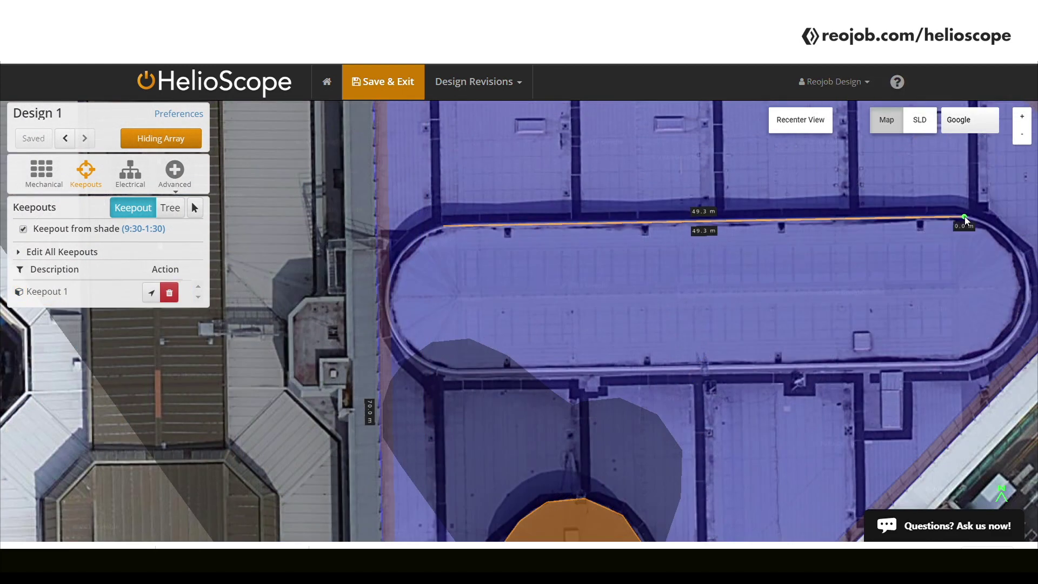
pyautogui.moveTo(964, 216); pyautogui.dragTo(886, 213)
pyautogui.click(896, 224)
pyautogui.click(901, 252)
pyautogui.click(900, 276)
pyautogui.click(889, 299)
pyautogui.click(870, 312)
pyautogui.click(843, 318)
pyautogui.click(696, 321)
pyautogui.click(352, 324)
pyautogui.click(308, 259)
pyautogui.click(319, 204)
pyautogui.click(358, 188)
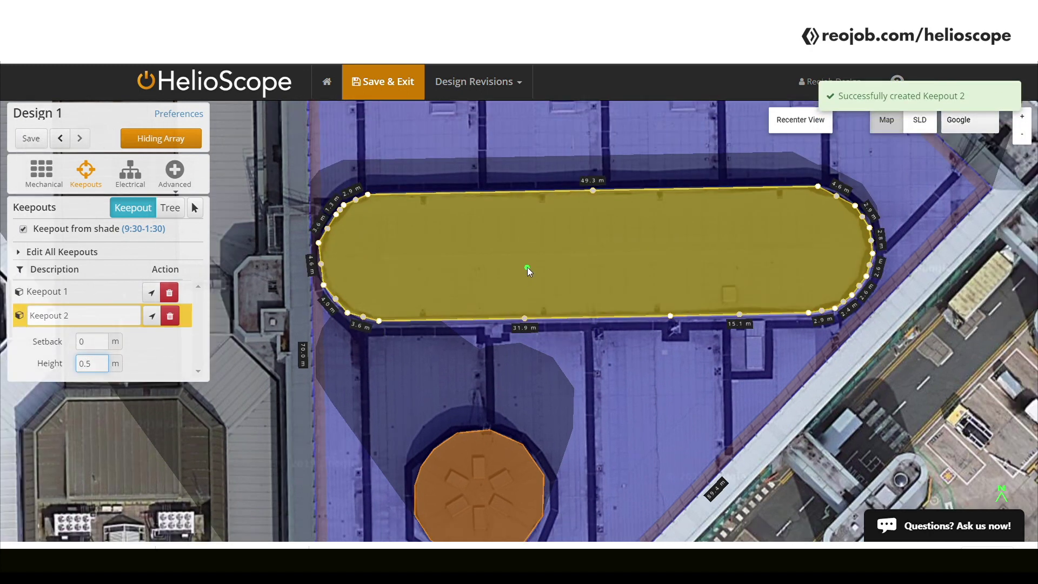
# - Draw a narrow keepout over a dark strip on the roof
pyautogui.scroll(-2, 527, 267)
pyautogui.scroll(2, 314, 203)
pyautogui.scroll(2, 419, 234)
pyautogui.click(355, 178)
pyautogui.click(371, 179)
pyautogui.click(372, 446)
pyautogui.click(360, 447)
pyautogui.click(363, 178)
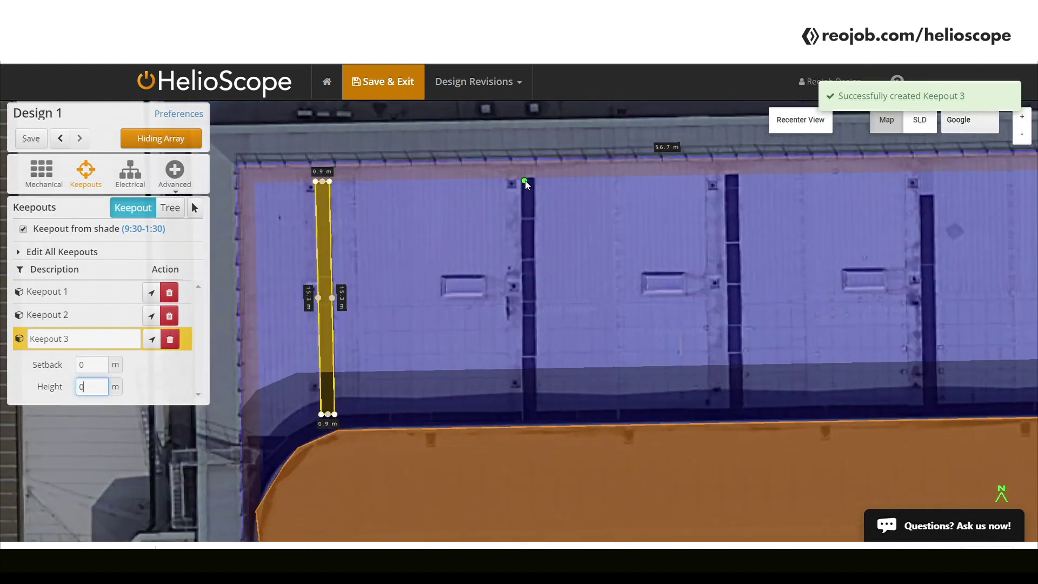
pyautogui.scroll(1, 520, 182)
# - Move Keepout 3 onto a dark strip, duplicate it, and finish the strip as Keepout 8
pyautogui.click(195, 207)
pyautogui.scroll(-2, 294, 240)
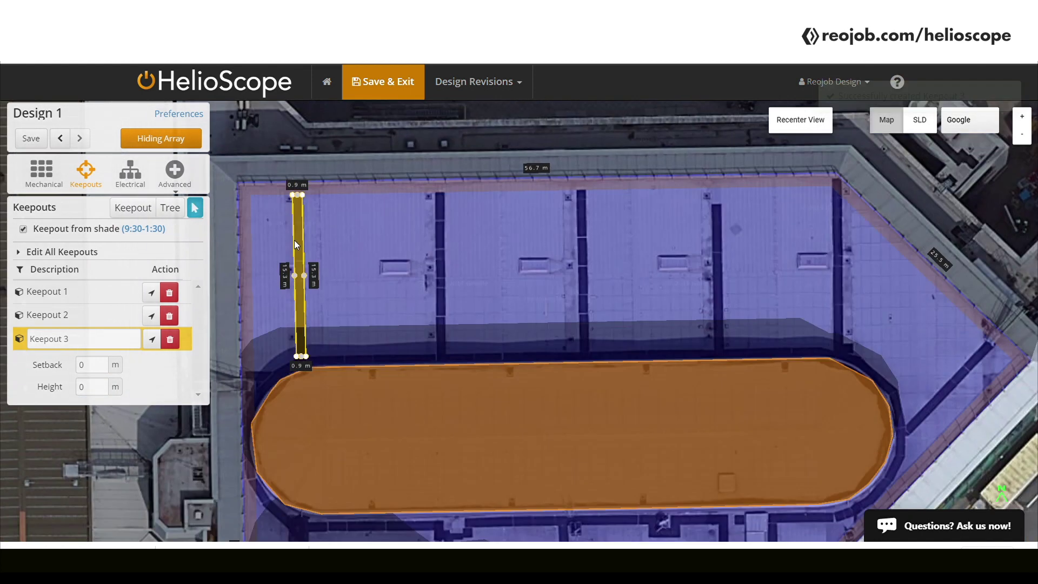
pyautogui.moveTo(406, 233); pyautogui.dragTo(848, 229)
pyautogui.hotkey('ctrl', 'c')
pyautogui.hotkey('ctrl', 'v')
pyautogui.hotkey('ctrl', 'v')
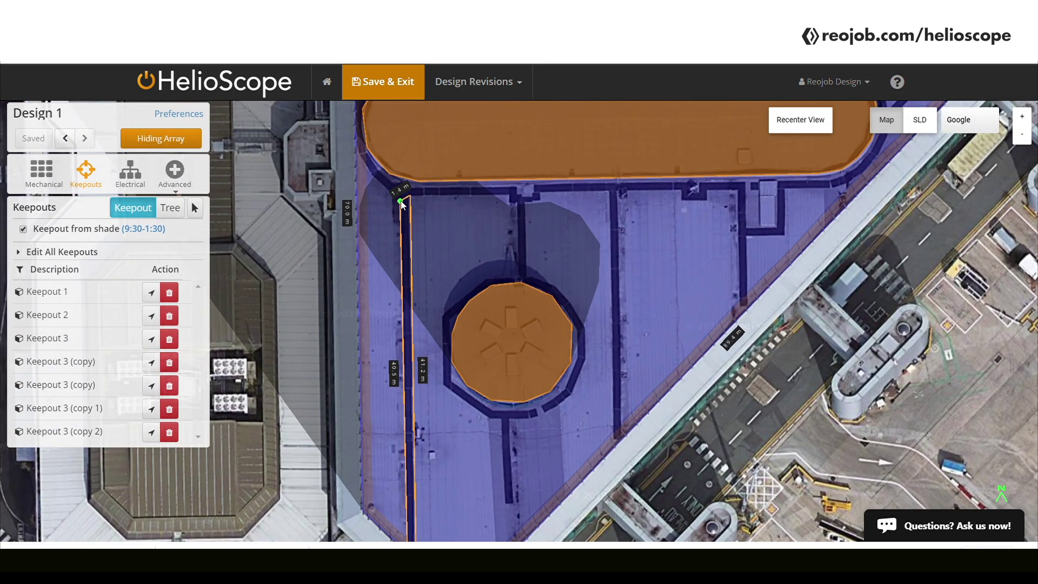
pyautogui.click(400, 202)
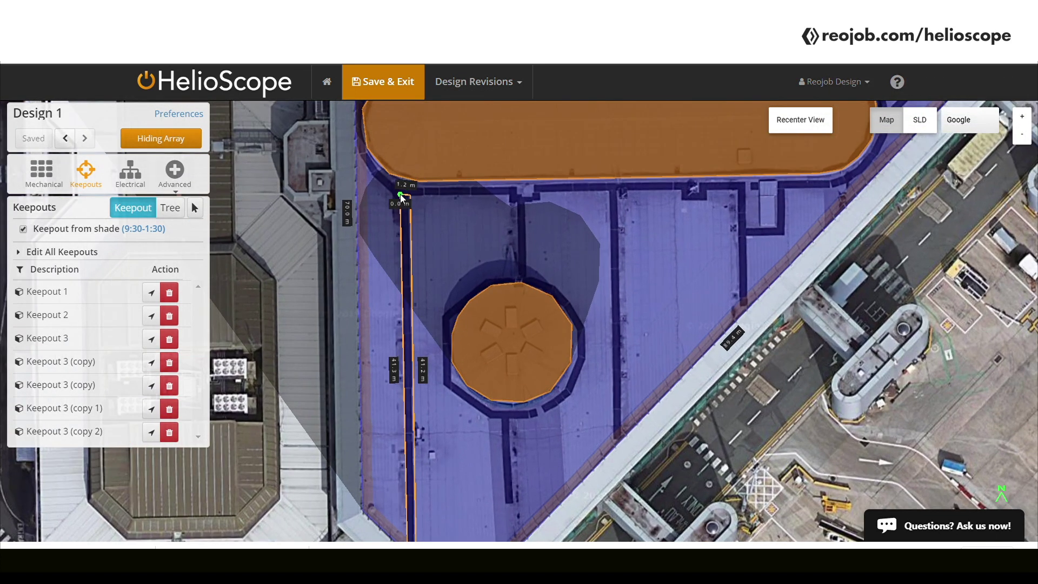
# - Trace a keepout outline around the left and bottom of the circular roof
pyautogui.click(503, 193)
pyautogui.click(505, 272)
pyautogui.click(473, 272)
pyautogui.click(425, 309)
pyautogui.click(422, 385)
pyautogui.click(470, 422)
pyautogui.click(522, 423)
pyautogui.click(523, 417)
pyautogui.scroll(1, 516, 415)
pyautogui.click(456, 415)
pyautogui.click(398, 373)
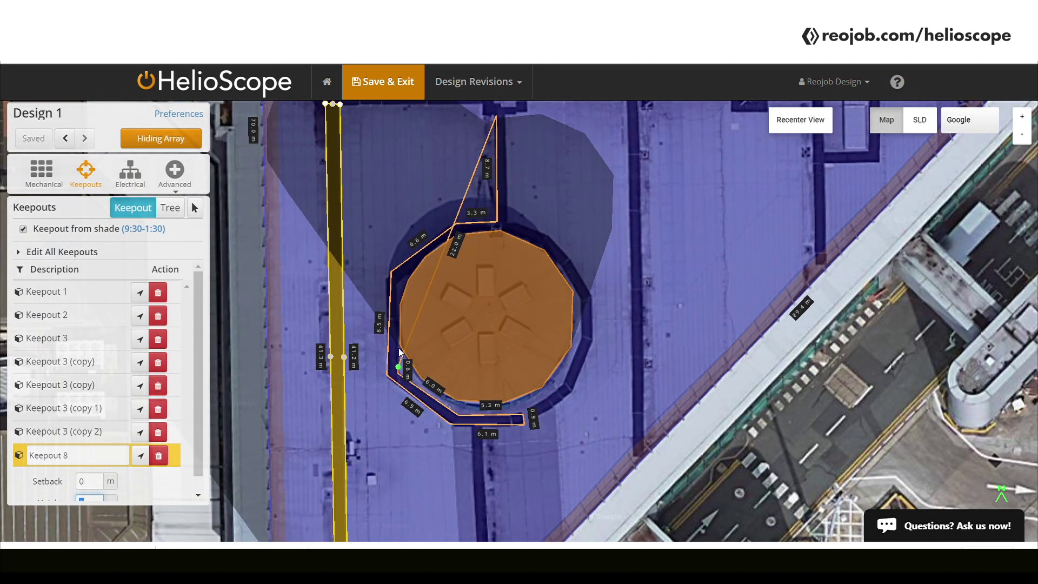
pyautogui.click(401, 276)
pyautogui.click(453, 236)
# - Continue the outline over the top and right side and close it around the octagonal structure
pyautogui.click(501, 229)
pyautogui.click(541, 247)
pyautogui.click(581, 294)
pyautogui.click(584, 328)
pyautogui.click(570, 372)
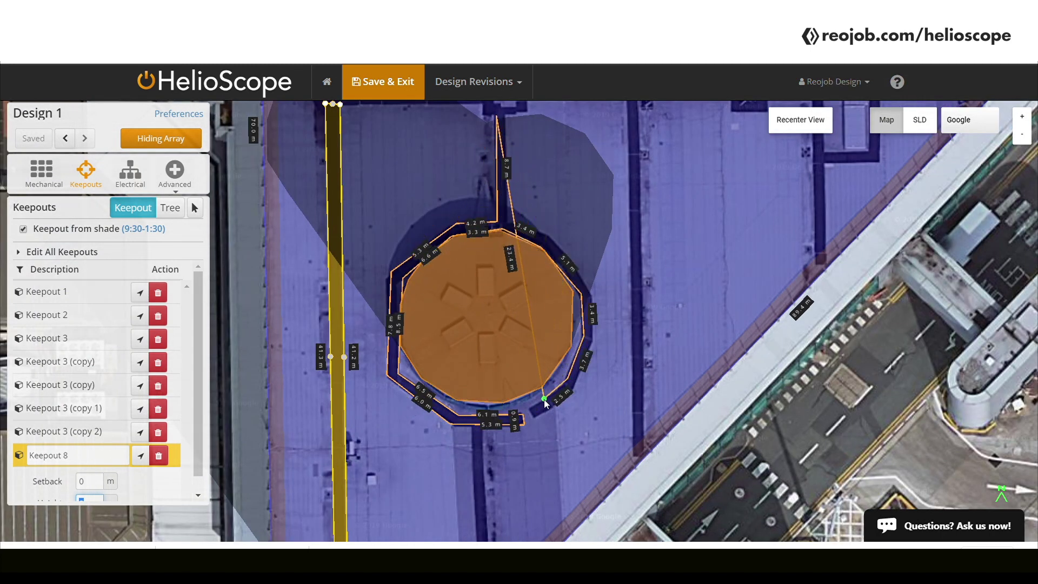
pyautogui.scroll(1, 562, 381)
pyautogui.click(653, 284)
pyautogui.click(652, 214)
pyautogui.click(615, 154)
pyautogui.moveTo(614, 155); pyautogui.dragTo(621, 350)
pyautogui.click(620, 347)
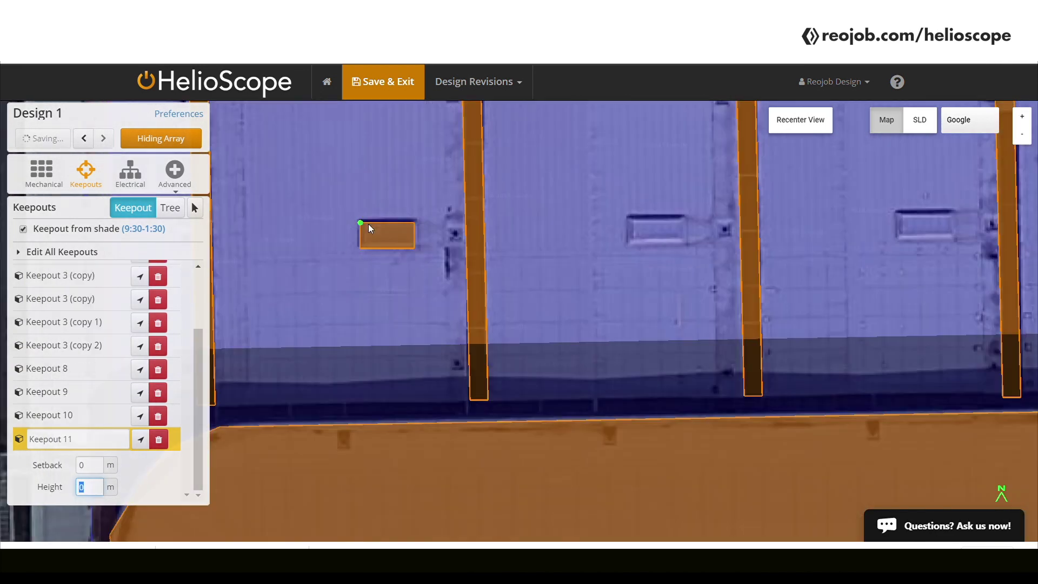
# - Finish small Keepout 12, paste three copies of it, and show the module array again
pyautogui.click(362, 223)
pyautogui.hotkey('ctrl', 'c')
pyautogui.hotkey('ctrl', 'v')
pyautogui.scroll(-1, 619, 228)
pyautogui.hotkey('ctrl', 'v')
pyautogui.scroll(-1, 650, 198)
pyautogui.hotkey('shift', 'space')
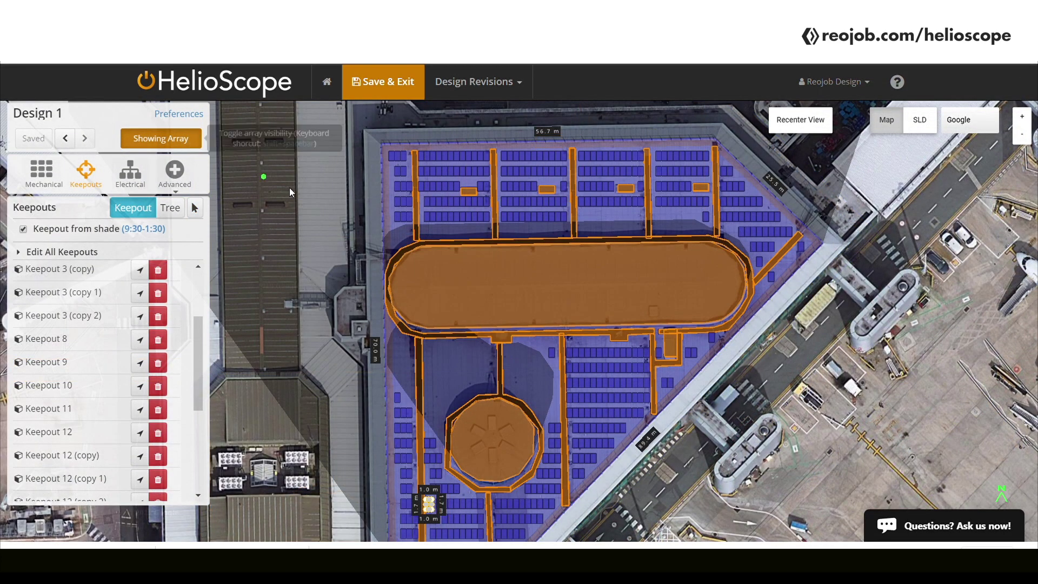
# - Show the Field Segments list with Field Segment 1 at 470 modules, 152.8 kWp
pyautogui.scroll(-1, 317, 204)
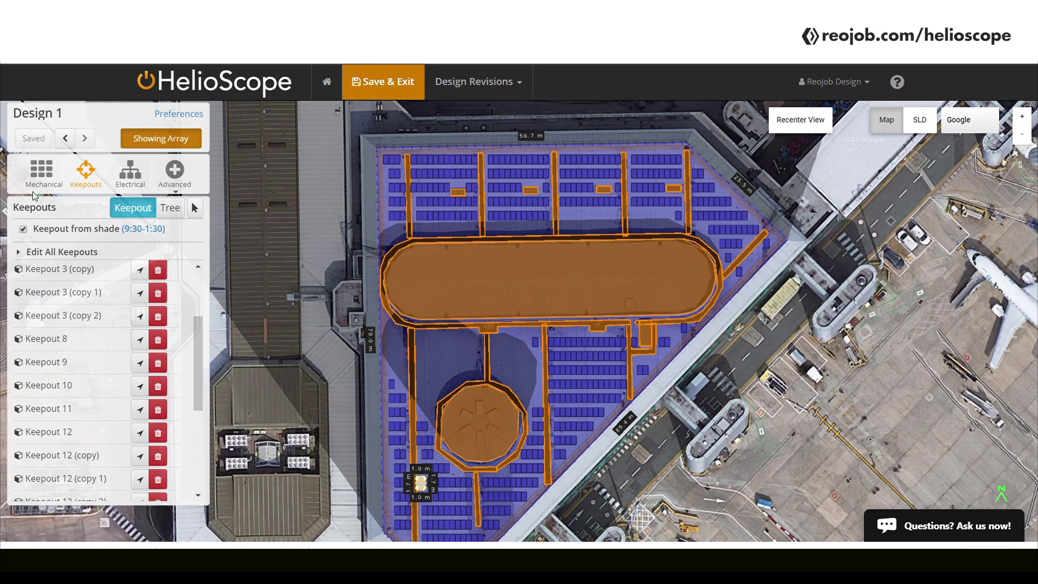
pyautogui.click(42, 179)
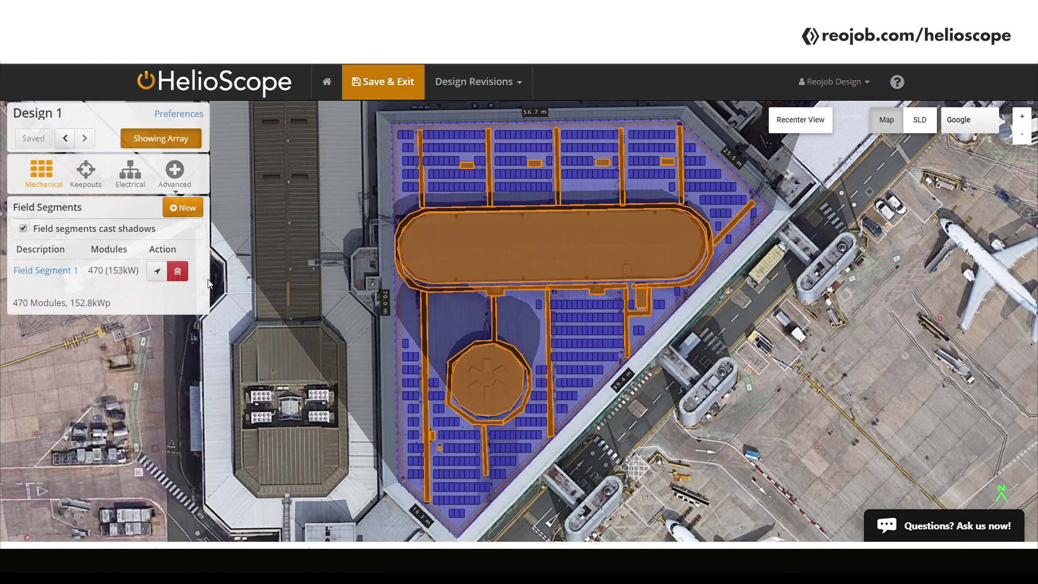
# - Set Field Segment 1's setback to 2
pyautogui.click(53, 271)
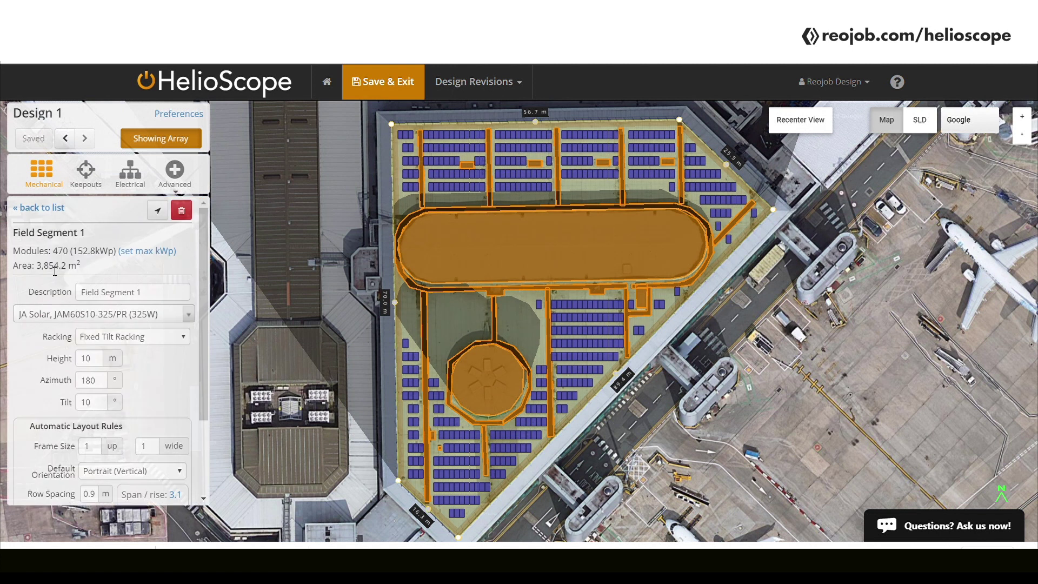
pyautogui.moveTo(206, 368); pyautogui.dragTo(205, 459)
pyautogui.click(109, 469)
pyautogui.write('2')
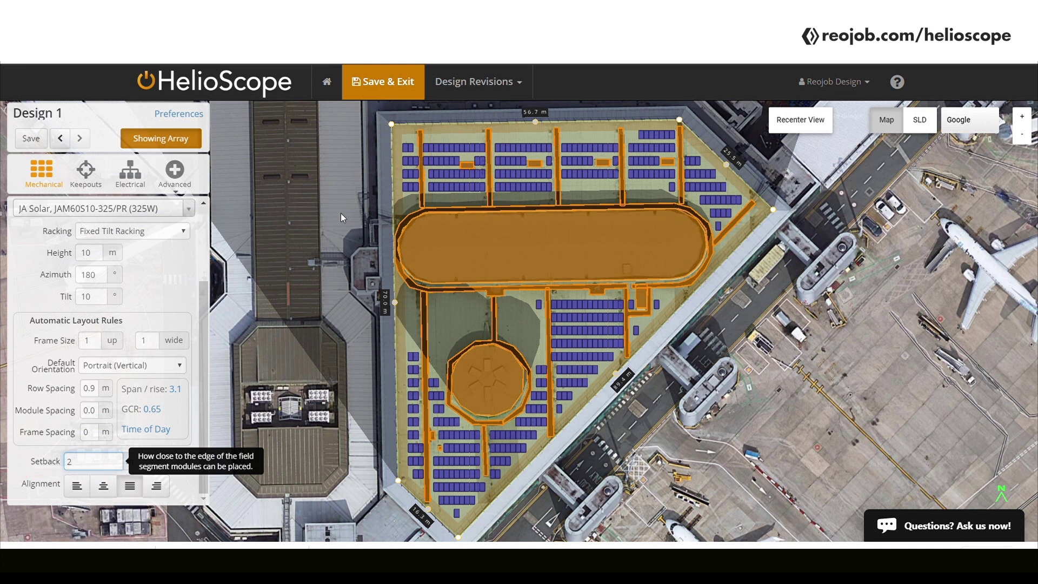
# - Cap the segment at 100 kWp (307 modules, 99.8 kWp) and open its wiring zone
pyautogui.scroll(3, 182, 263)
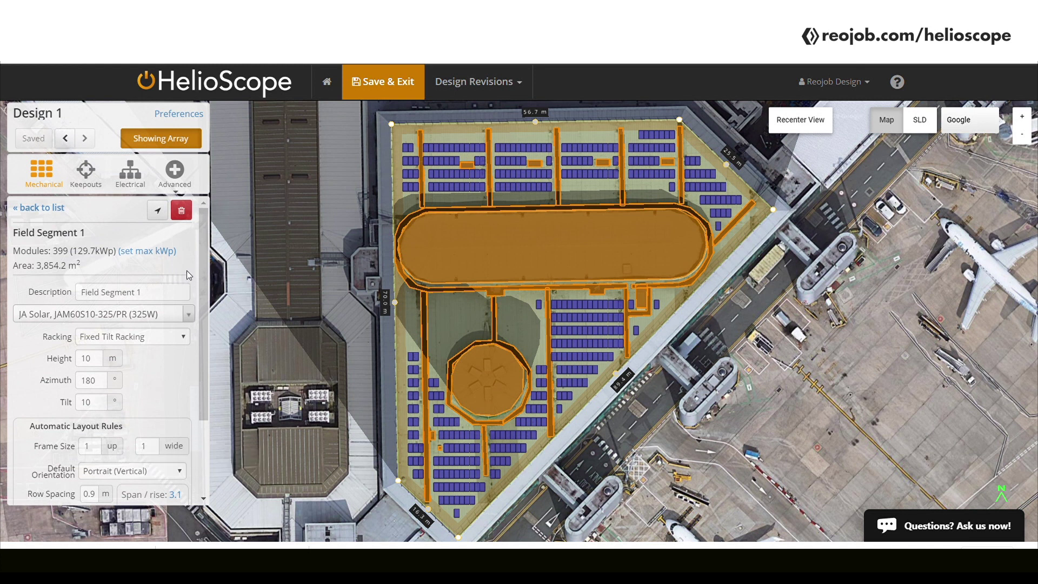
pyautogui.click(158, 251)
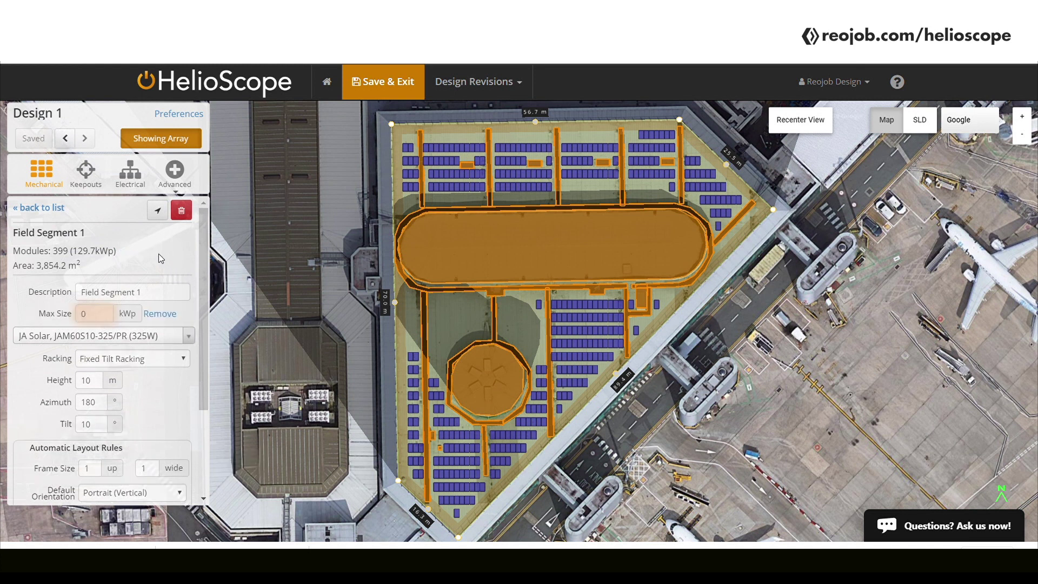
pyautogui.click(107, 321)
pyautogui.write('100')
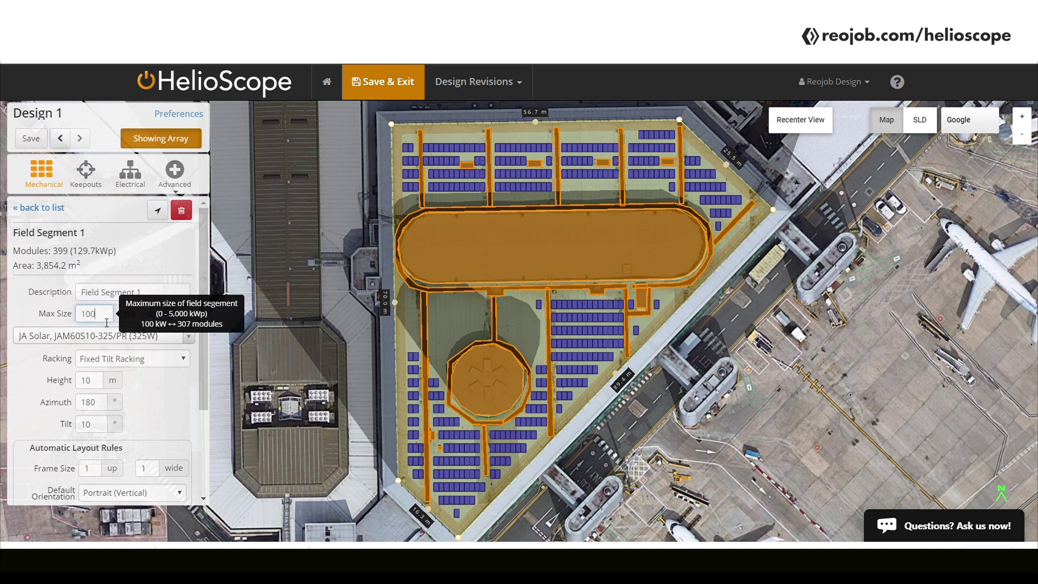
pyautogui.click(131, 247)
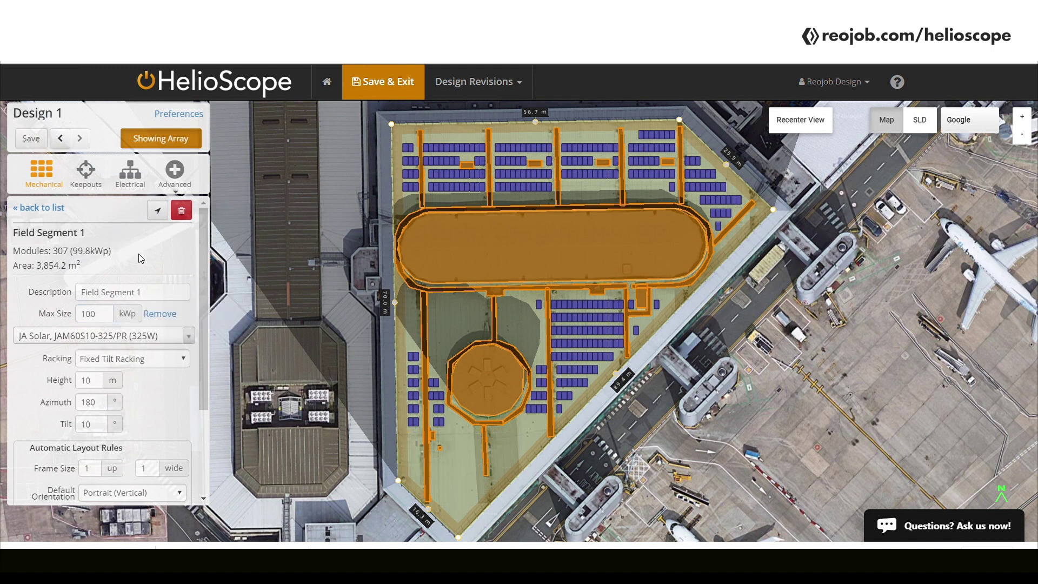
pyautogui.click(130, 172)
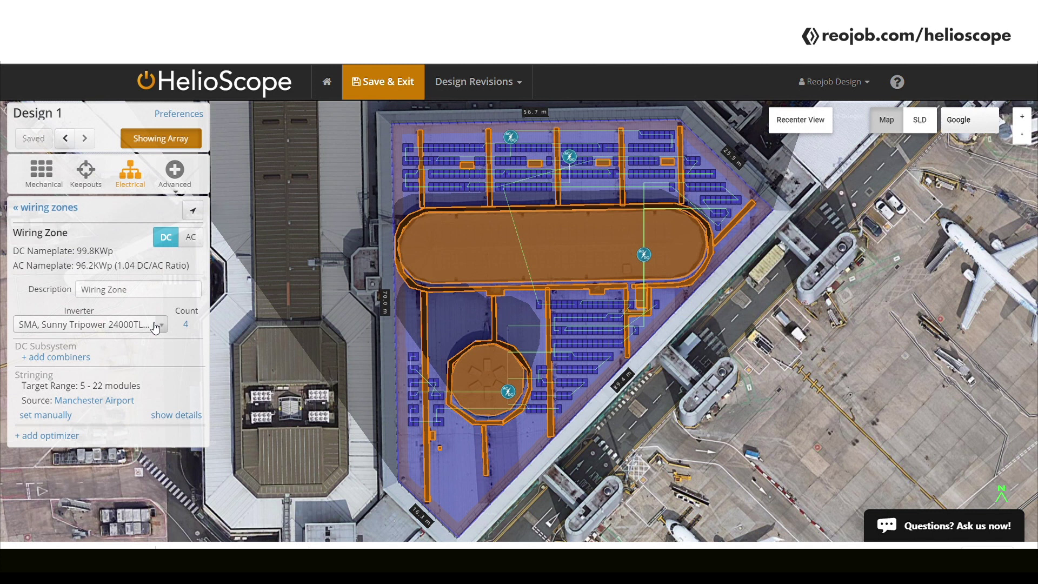
# - Select the SMA Sunny Tripower STP 20000TLHE-10 inverter and set the count to 5
pyautogui.click(155, 326)
pyautogui.write('SMA ')
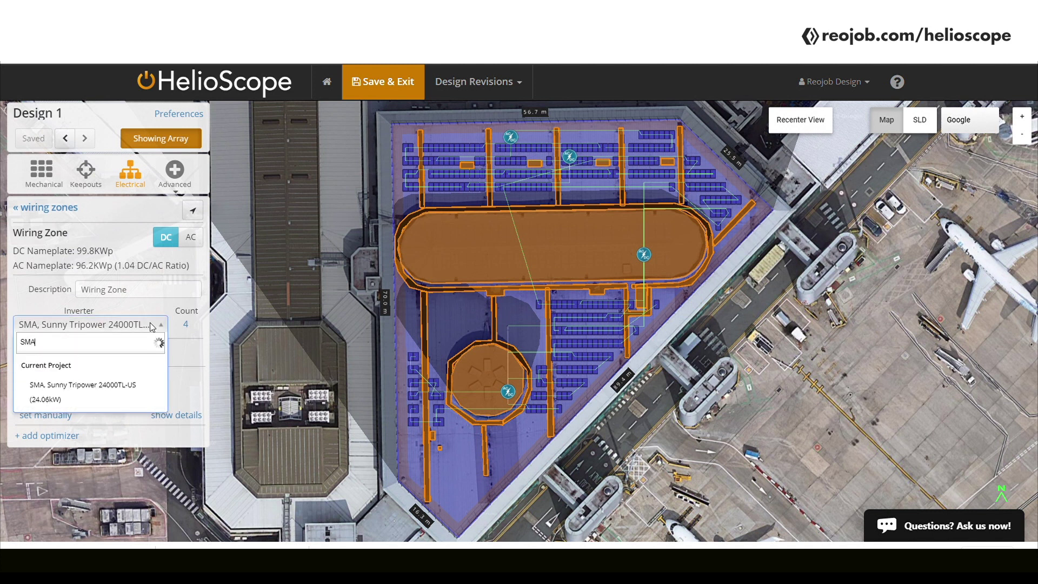
pyautogui.write('20000')
pyautogui.press('Down')
pyautogui.press('Down')
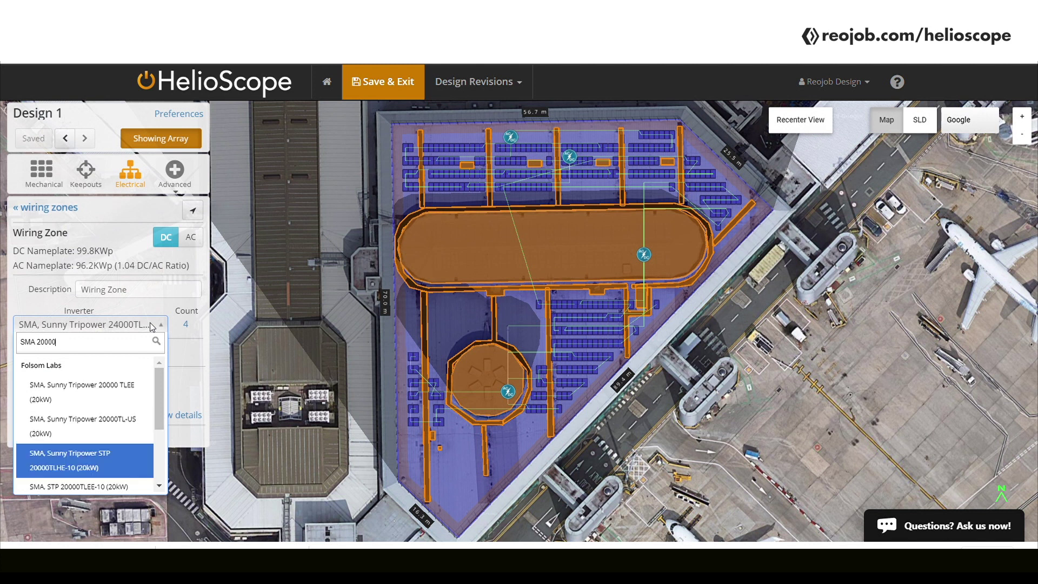
pyautogui.press('Return')
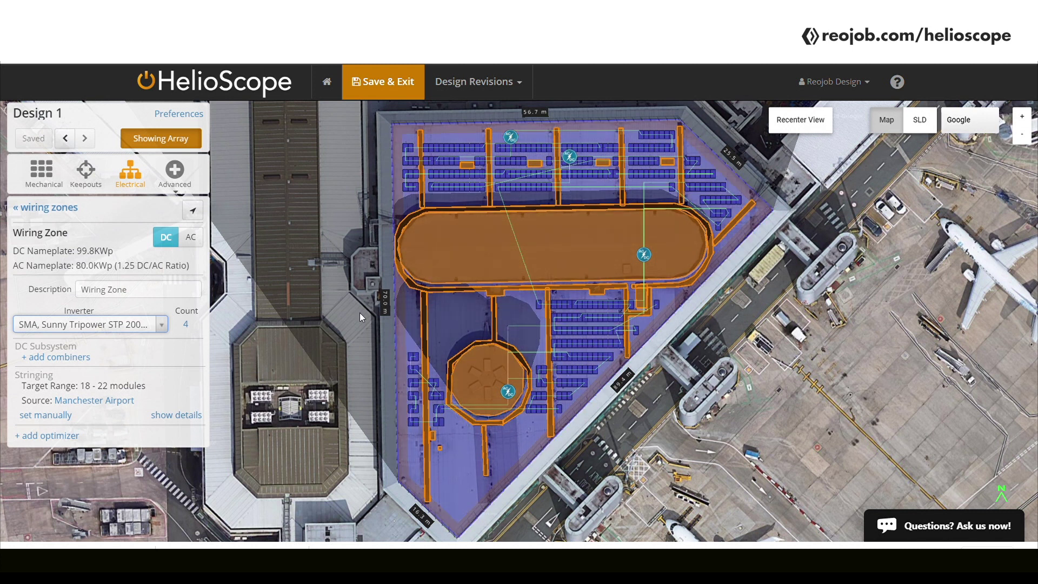
pyautogui.click(186, 324)
pyautogui.write('5')
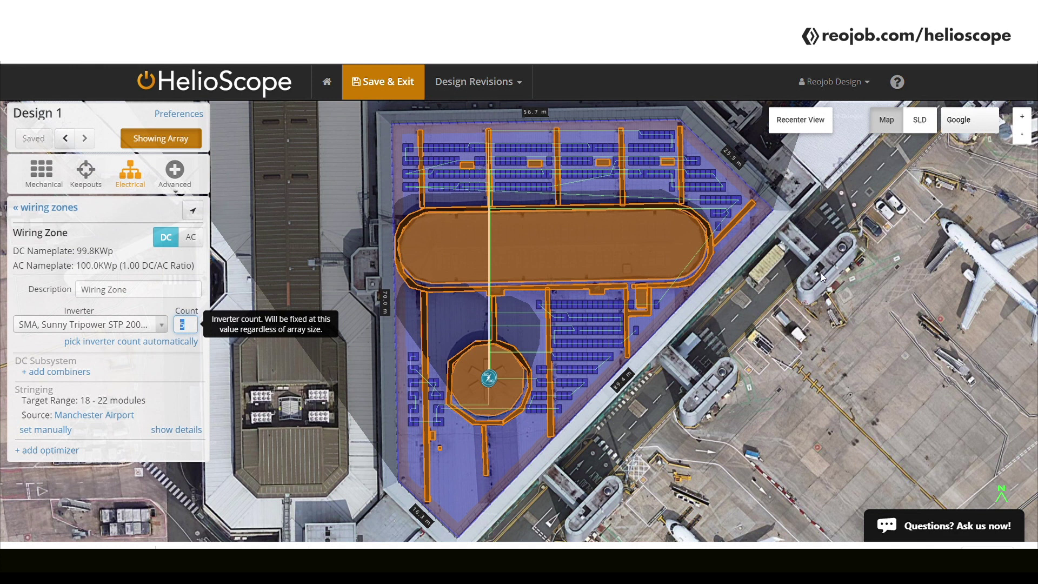
# - Preview the five-inverter single-line diagram, then save Design 1 and exit to the project page
pyautogui.click(918, 133)
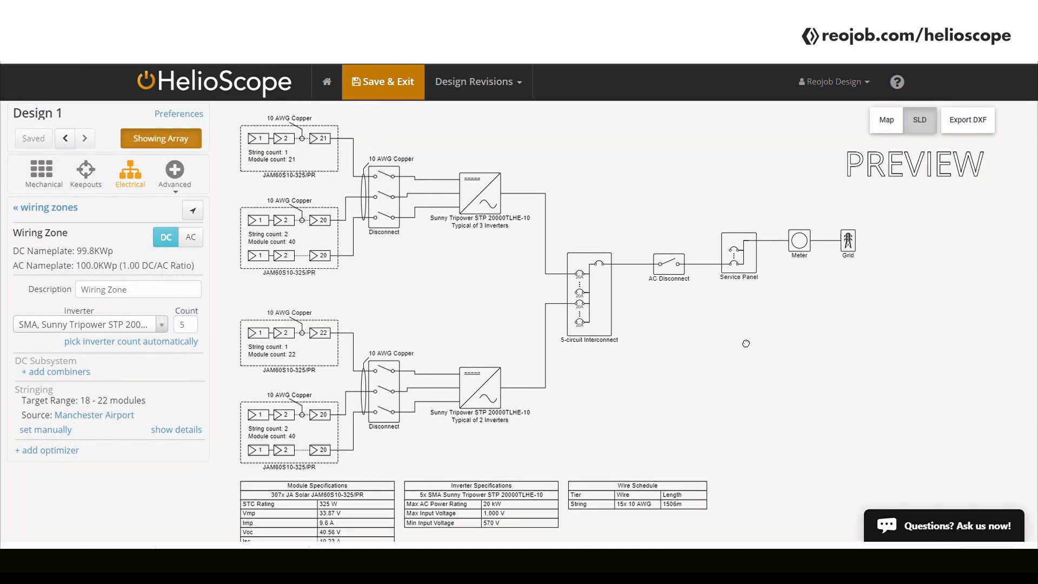
pyautogui.moveTo(746, 343); pyautogui.dragTo(749, 336)
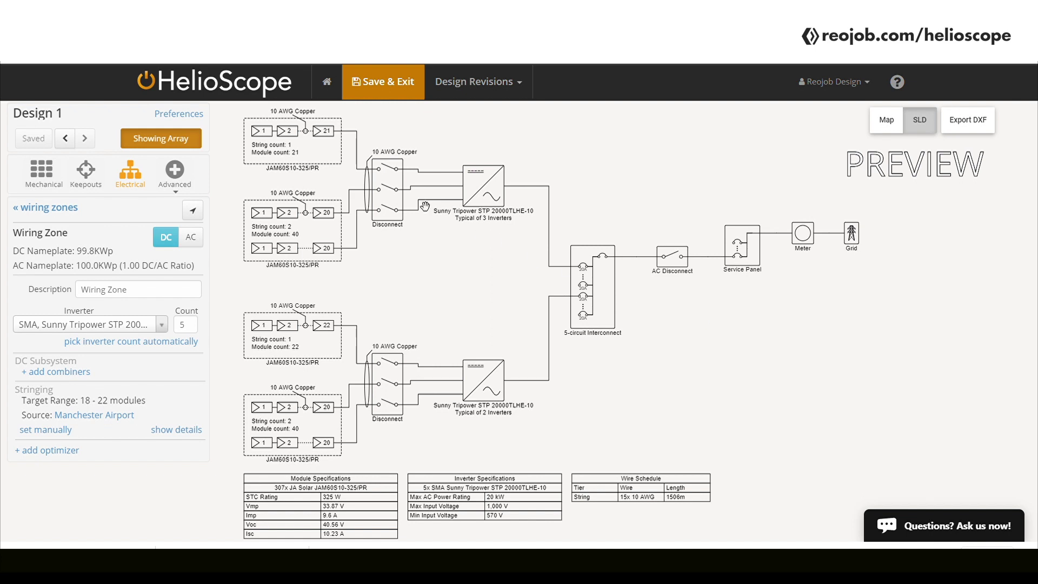
pyautogui.click(373, 87)
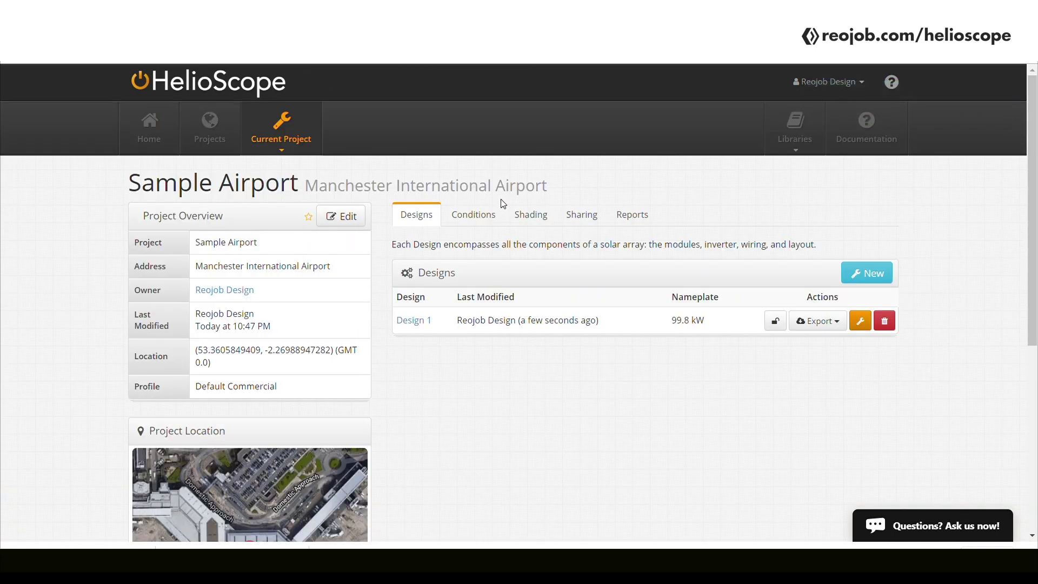
# - Simulate Design 1 and open its production report showing 791.0 kWh/kWp
pyautogui.click(630, 214)
pyautogui.click(762, 325)
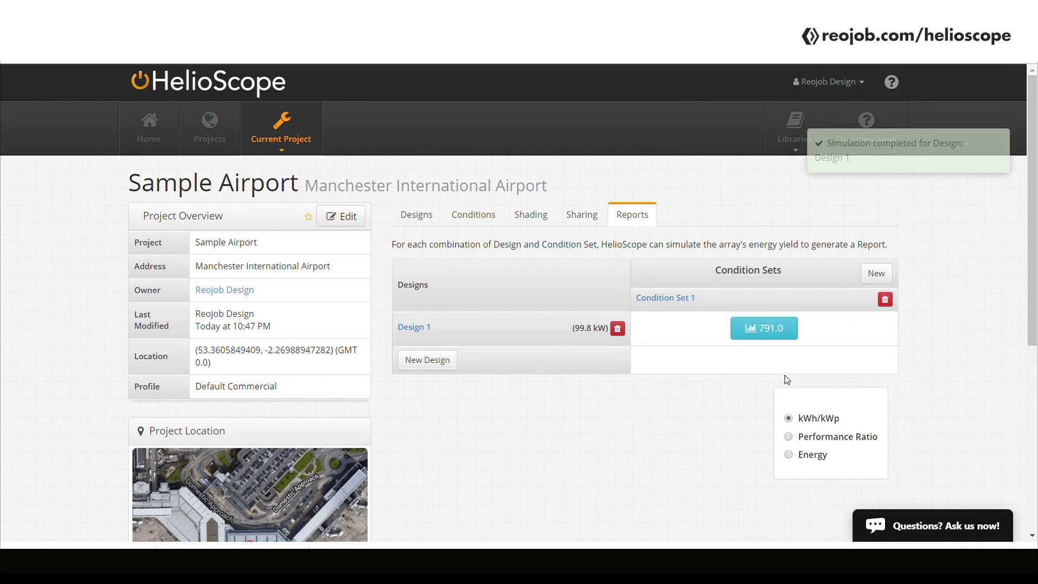
pyautogui.click(787, 331)
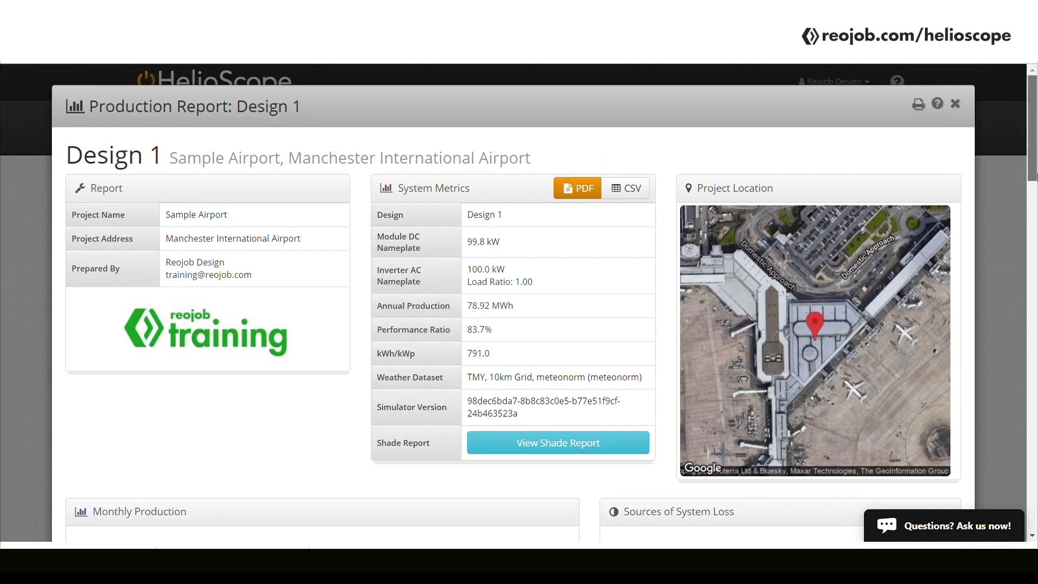
pyautogui.moveTo(1034, 178); pyautogui.dragTo(1035, 238)
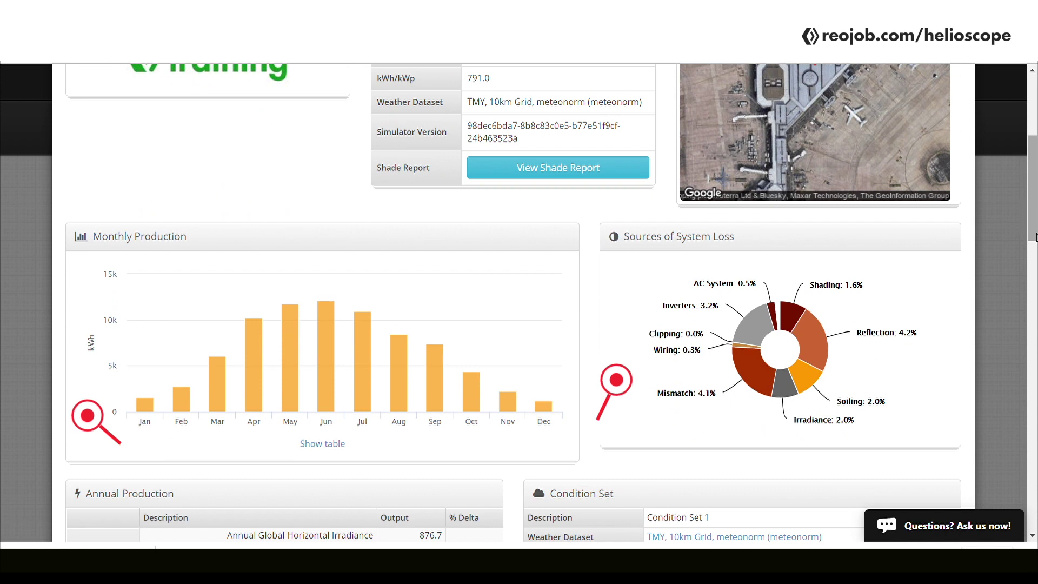
# - Show monthly production as a table, generate the report PDF, and return to the designs list
pyautogui.click(322, 444)
pyautogui.moveTo(1034, 220); pyautogui.dragTo(1033, 162)
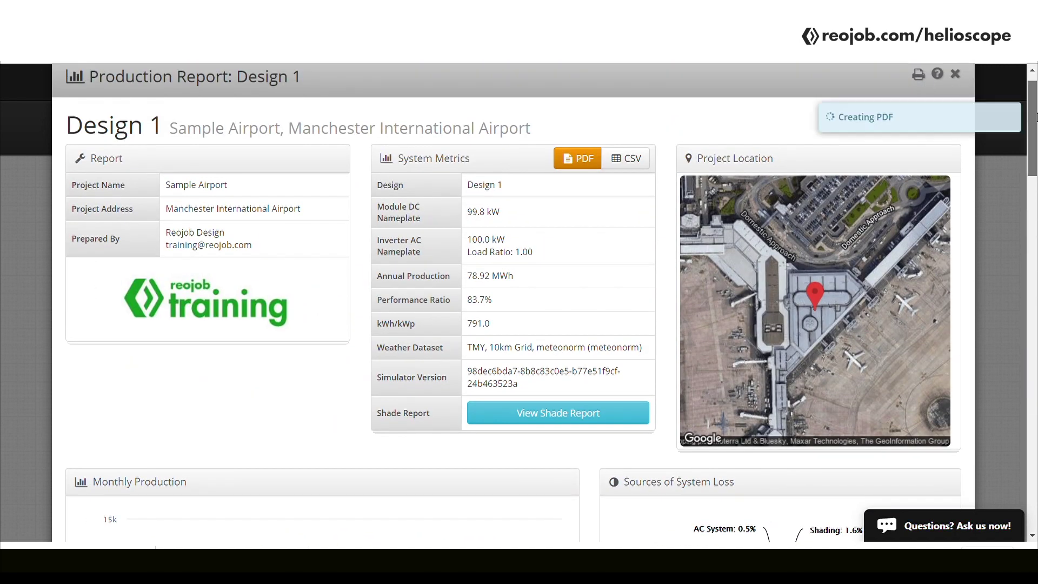
pyautogui.click(923, 79)
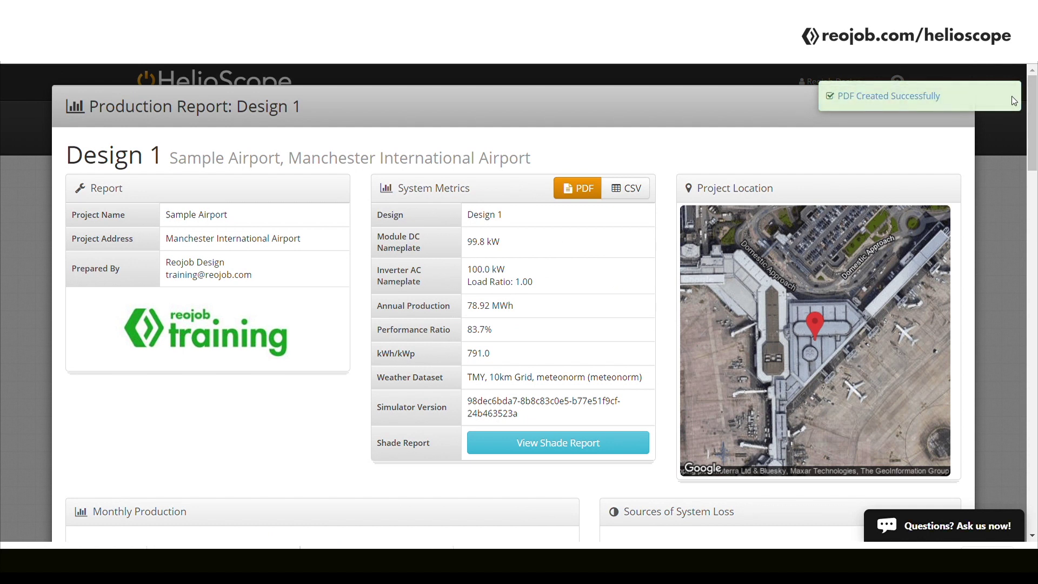
pyautogui.scroll(-1, 968, 74)
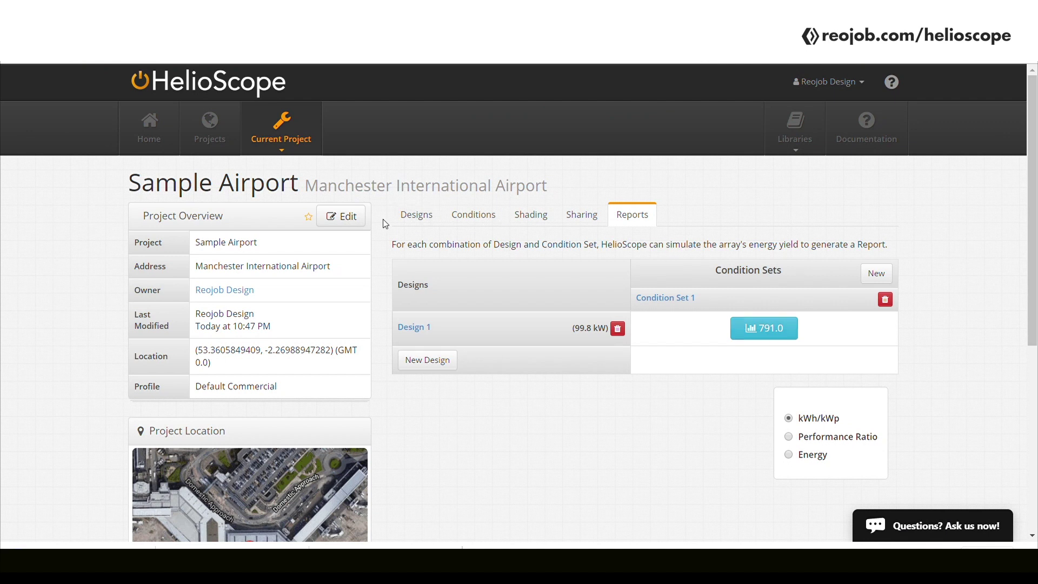
pyautogui.click(413, 215)
# - Open Design 1's Export menu listing CAD (.dxf), single-line diagram and layout image
pyautogui.click(842, 322)
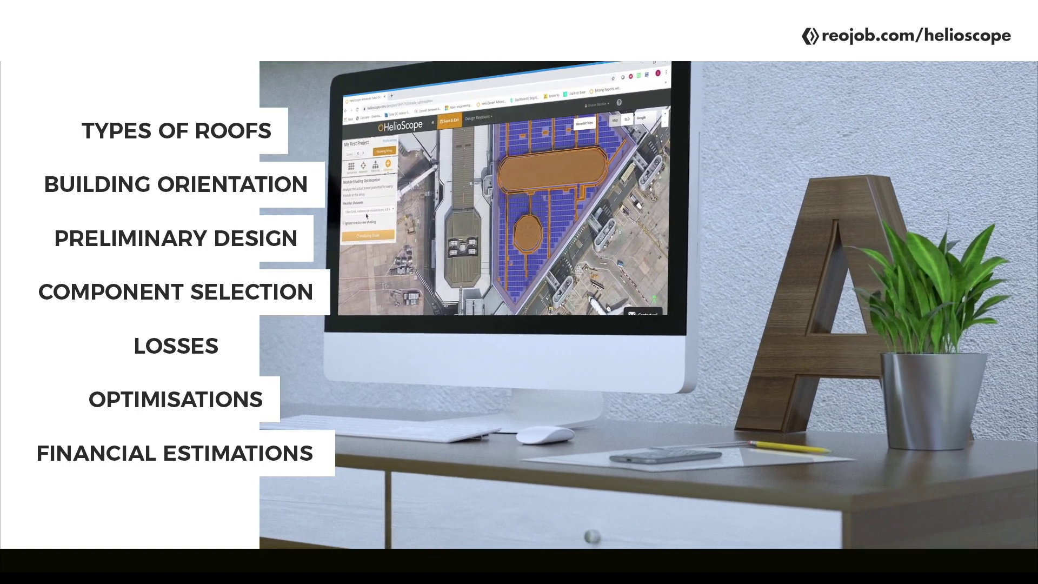
pyautogui.moveTo(371, 279); pyautogui.dragTo(328, 279)
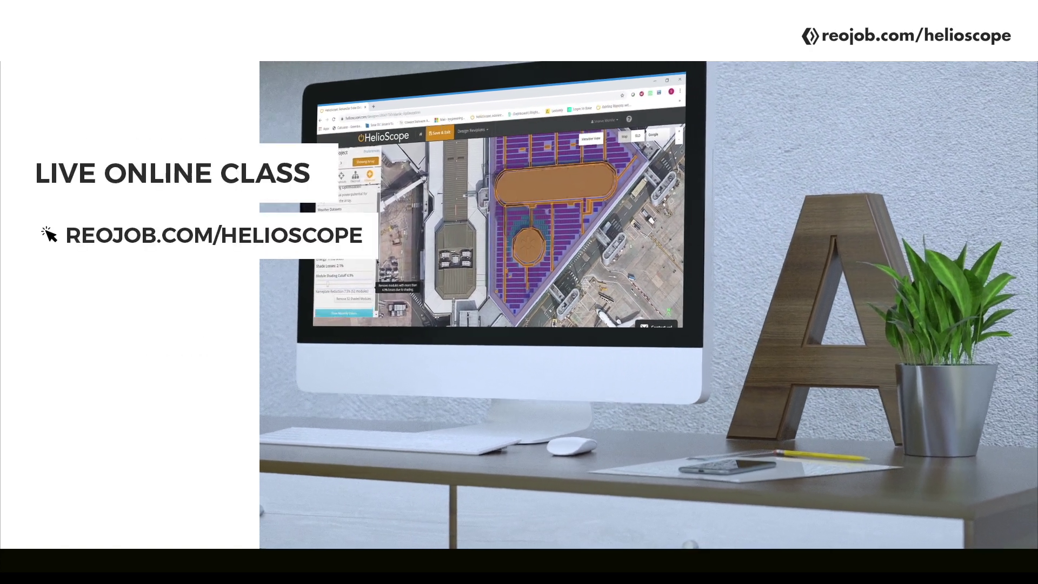